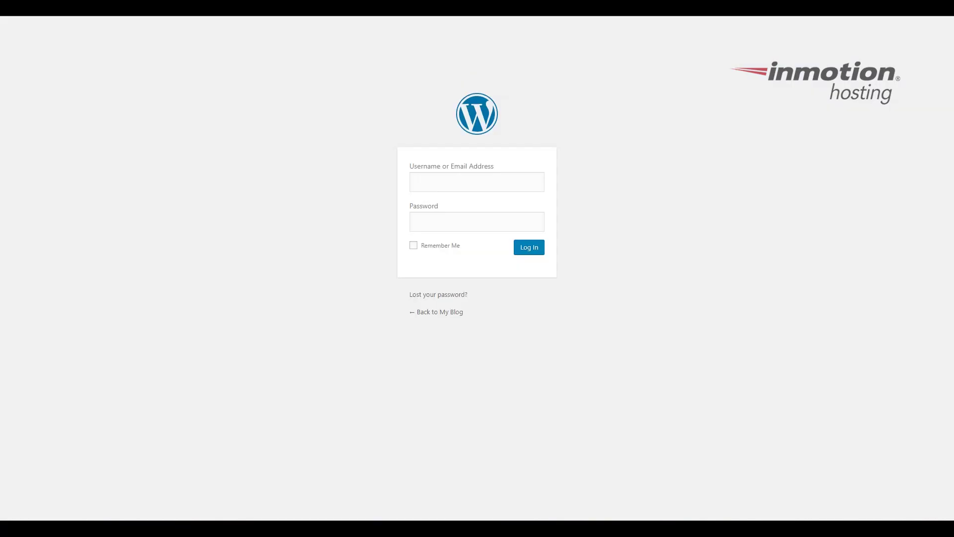
Enter the username and password and submit to reach the admin Dashboard
left_click(446, 184)
type("admin")
key("Tab")
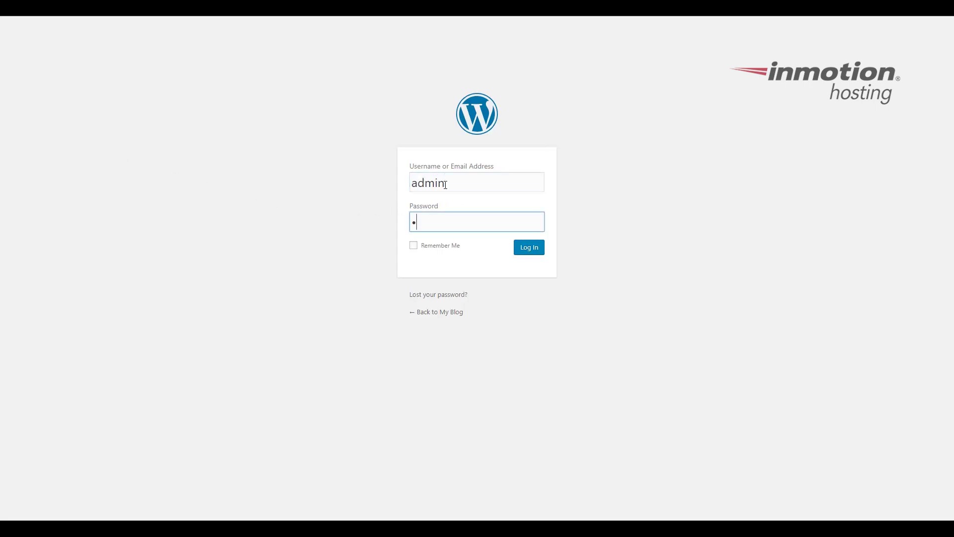
key("Return")
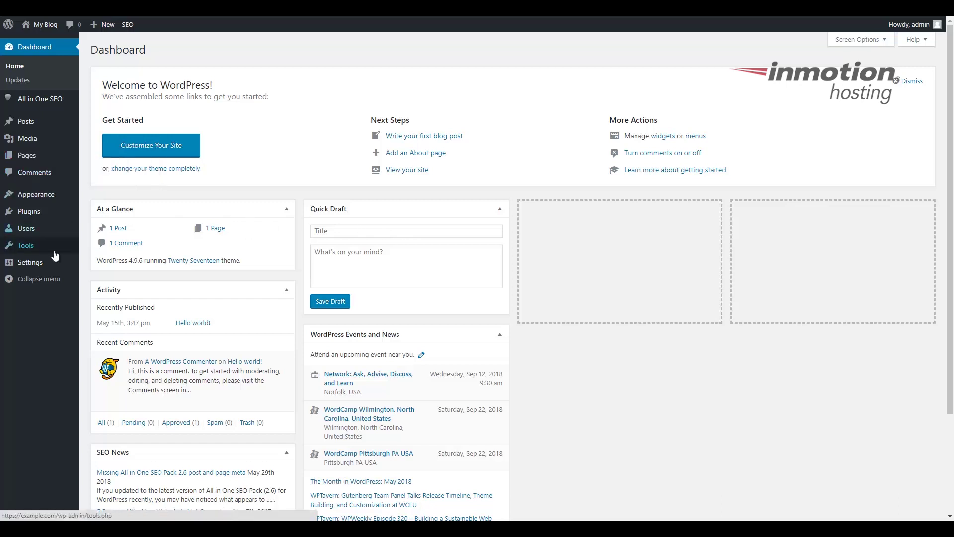
Go to Settings > Reading and highlight the 'Your latest posts' homepage option
left_click(30, 266)
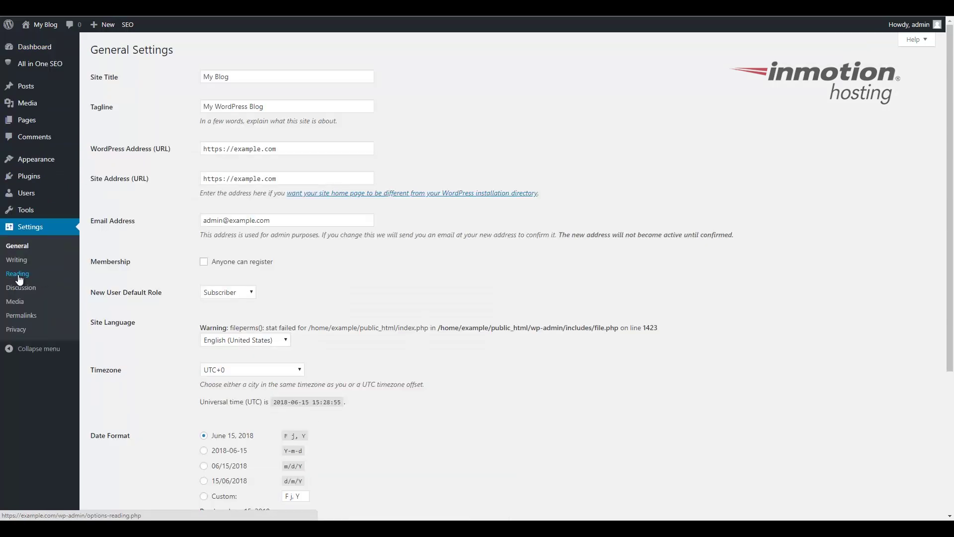
left_click(19, 276)
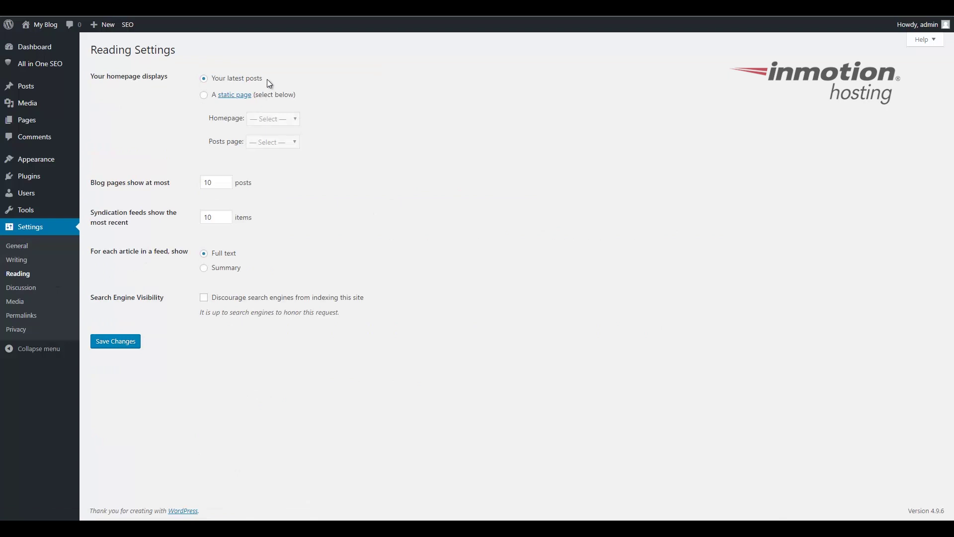
left_click_drag(265, 78, 213, 82)
left_click(277, 65)
left_click_drag(266, 79, 213, 82)
Open the All in One SEO Pack general settings with its Home Page Settings
mouse_move(40, 63)
left_click(49, 66)
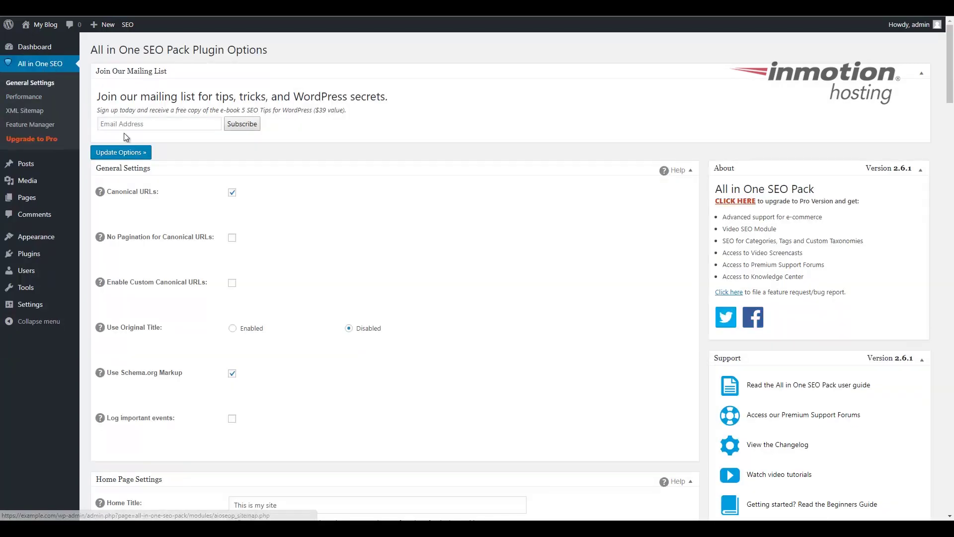
scroll(271, 201, "down", 5)
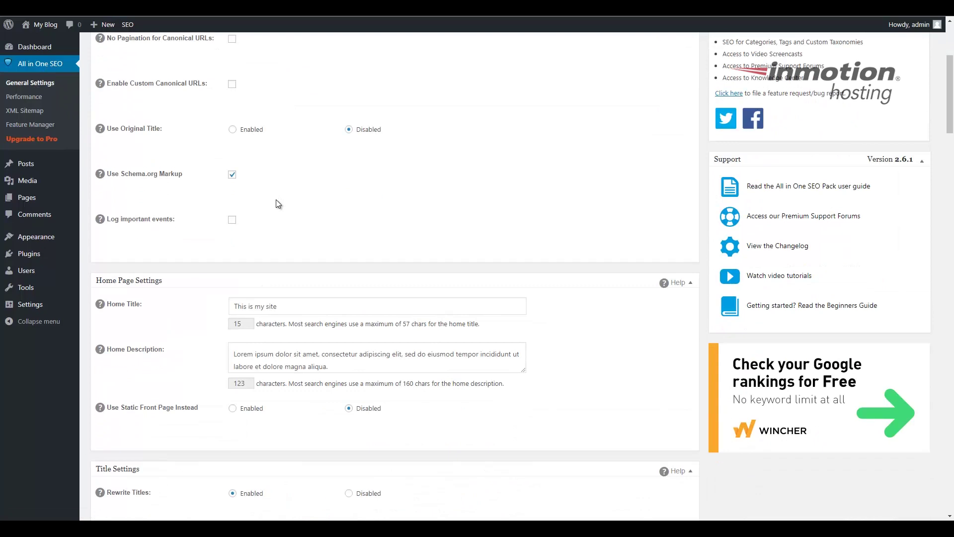
scroll(276, 203, "down", 5)
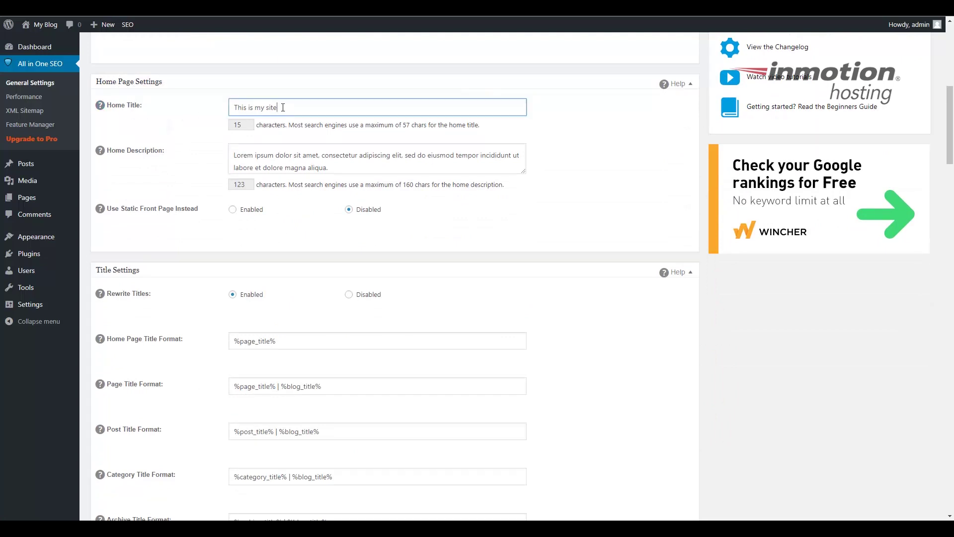
Change the SEO Home Title to 'This is my website'
left_click_drag(287, 108, 192, 95)
left_click(279, 109)
type("web")
Add junk text to the Home Description, then delete it to restore the original lorem ipsum
left_click_drag(332, 168, 219, 149)
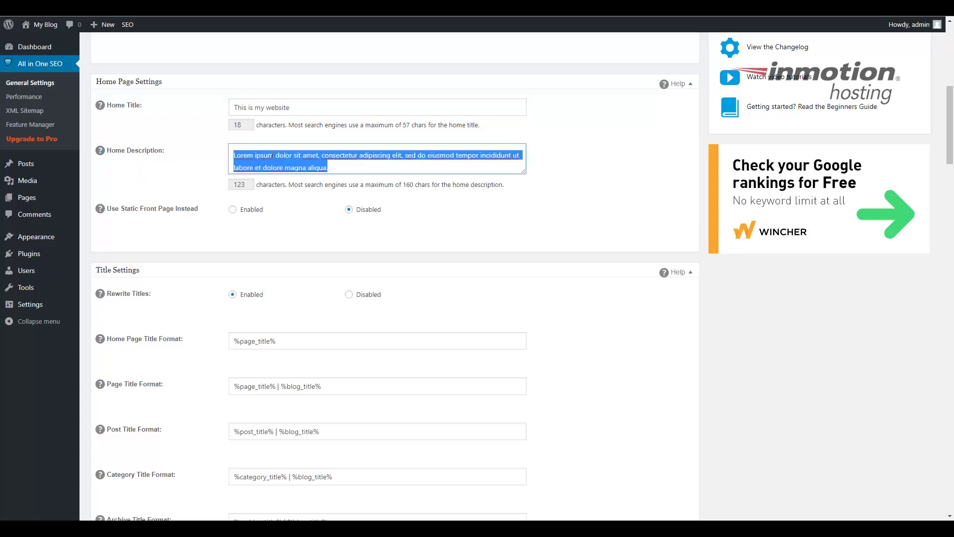
left_click(352, 172)
type("fsd f")
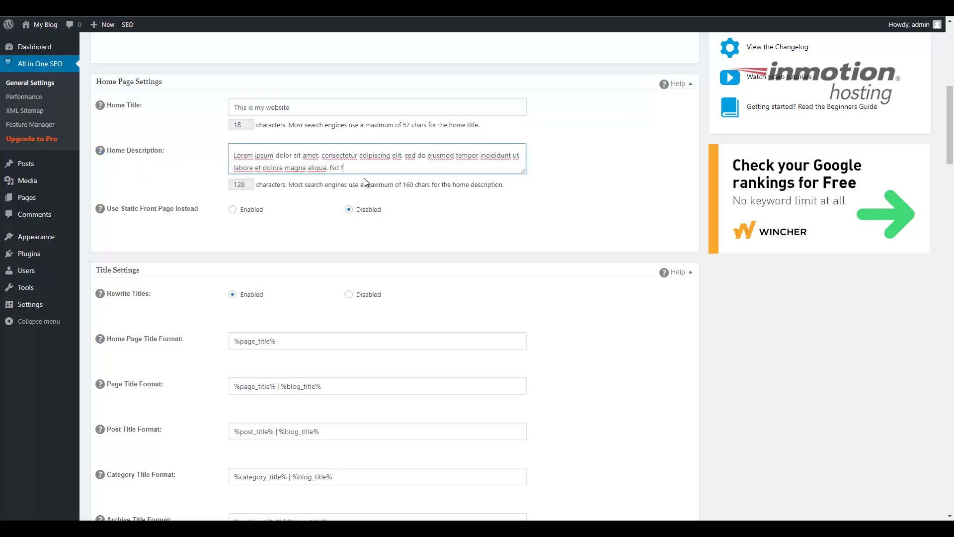
type("dsf fdsfsdfdkpfjdksaj ")
type("jopdsjfosdpf")
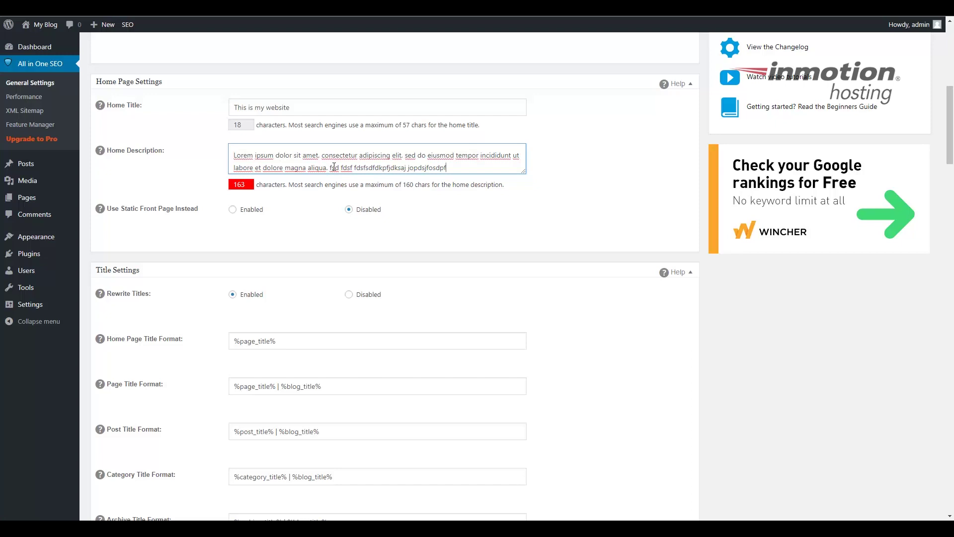
left_click_drag(329, 169, 505, 181)
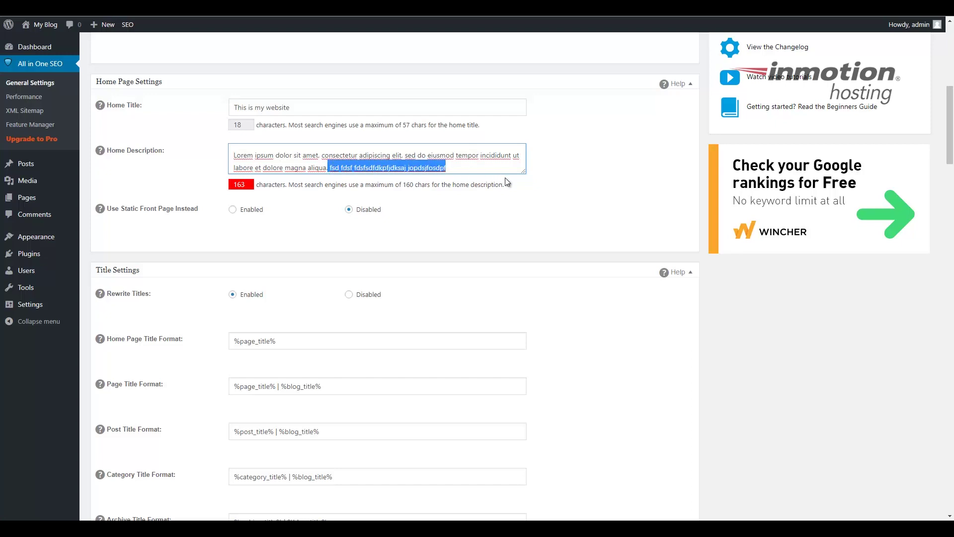
key("BackSpace")
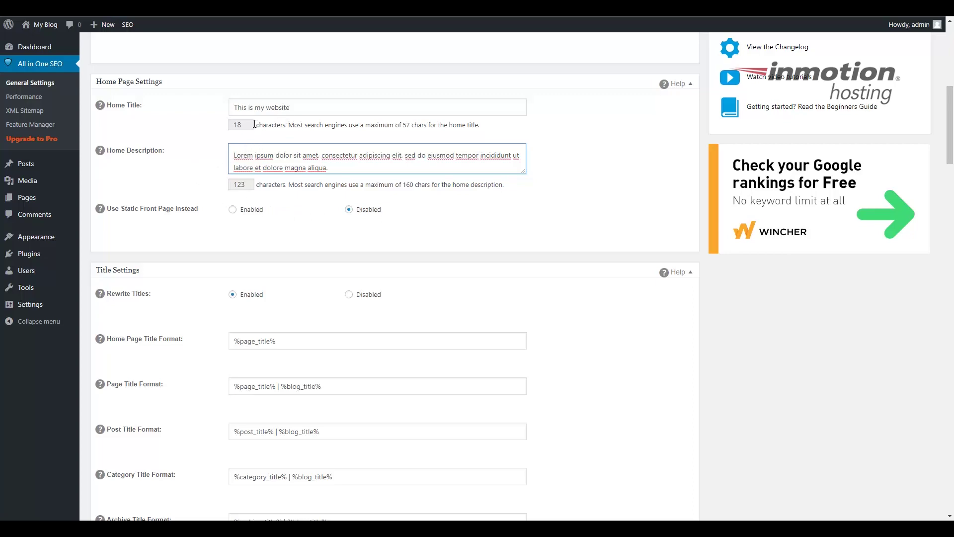
scroll(237, 142, "down", 2)
scroll(233, 180, "down", 7)
scroll(227, 187, "down", 6)
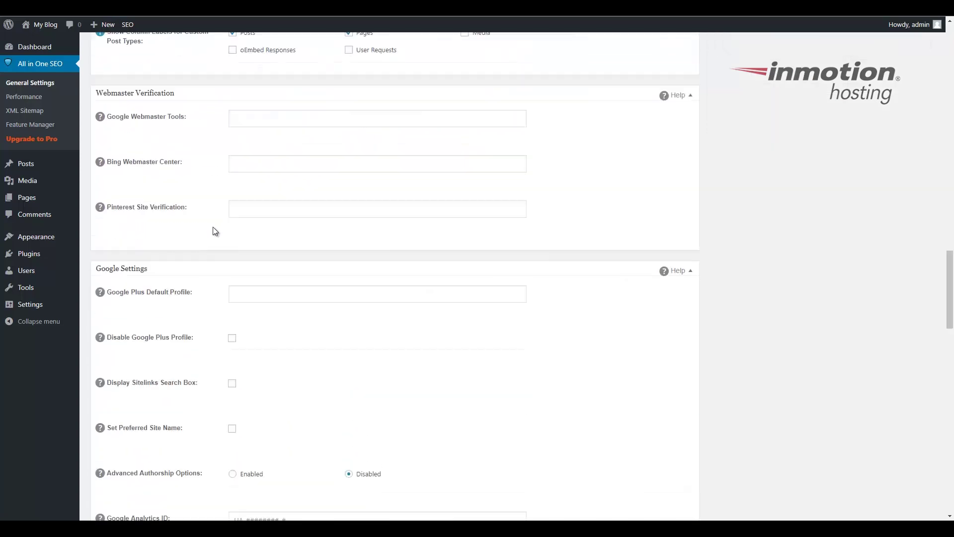
scroll(213, 226, "down", 6)
scroll(216, 252, "down", 5)
scroll(221, 258, "down", 1)
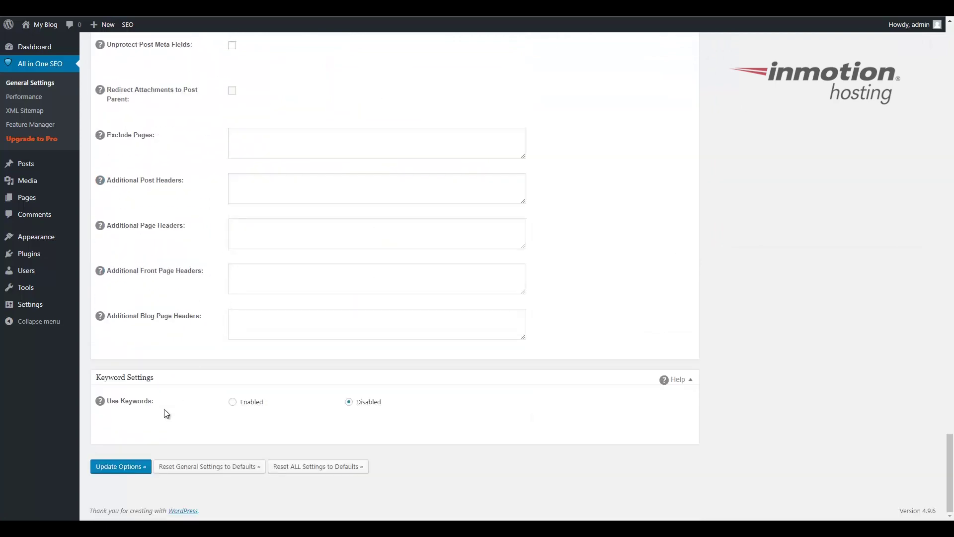
Save the All in One SEO options with Update Options
left_click(130, 468)
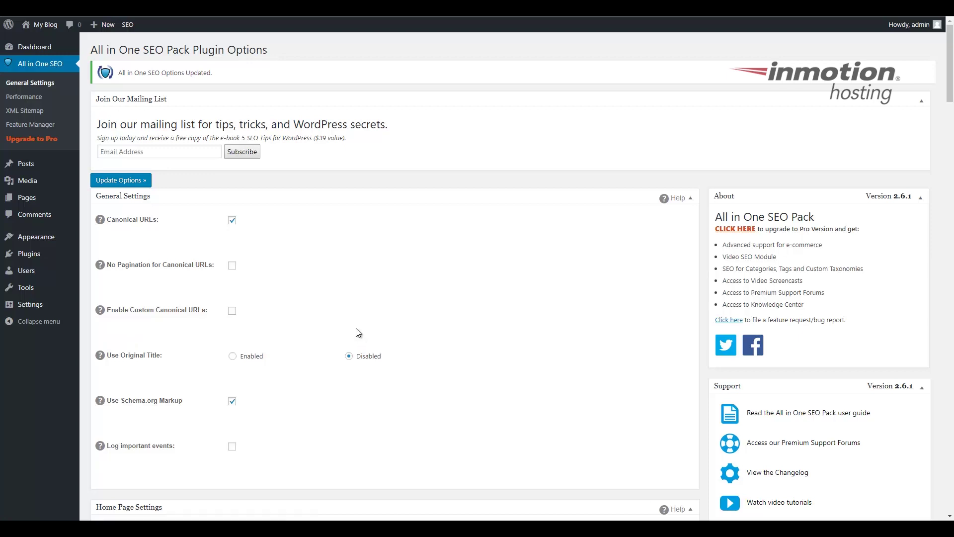
mouse_move(30, 304)
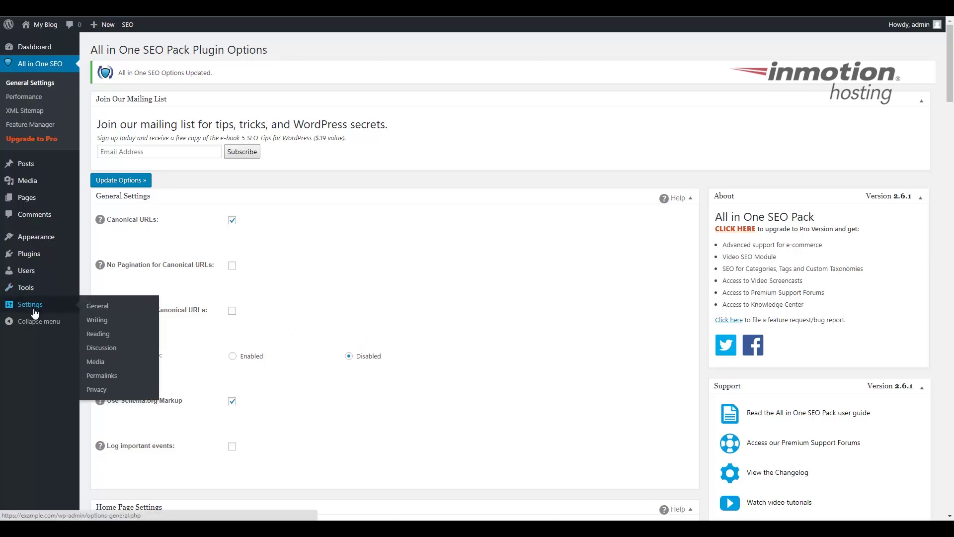
In Reading settings, set the homepage to the static Sample Page and save changes
left_click(32, 313)
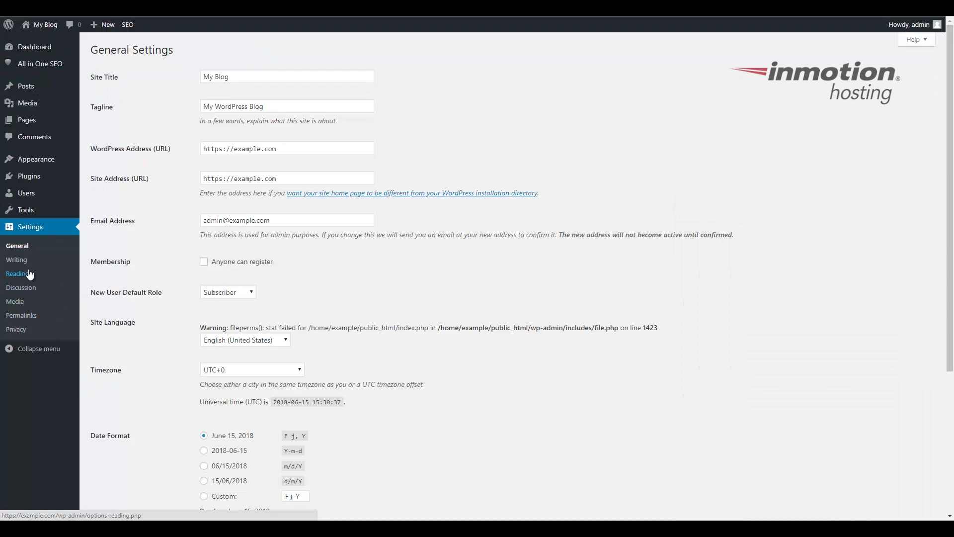
left_click(17, 278)
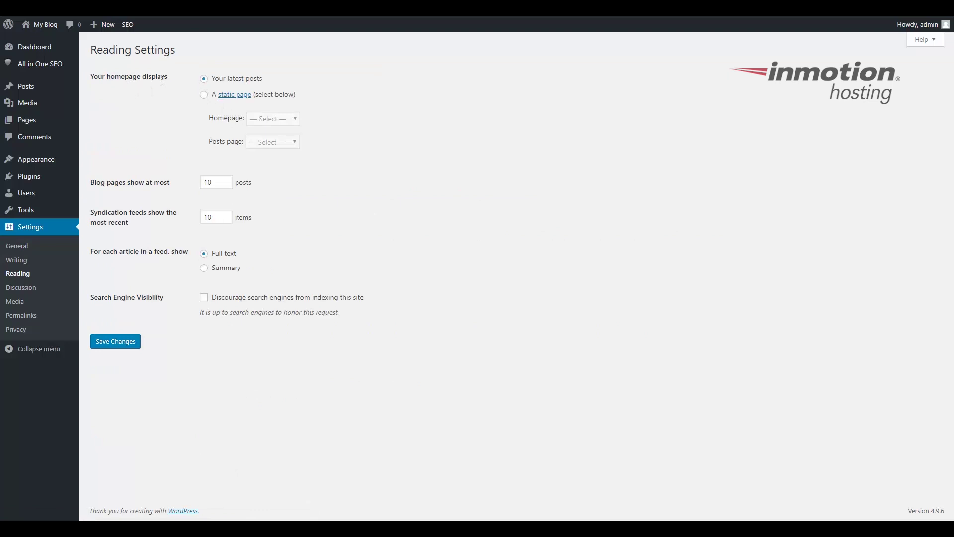
left_click(203, 97)
left_click(280, 120)
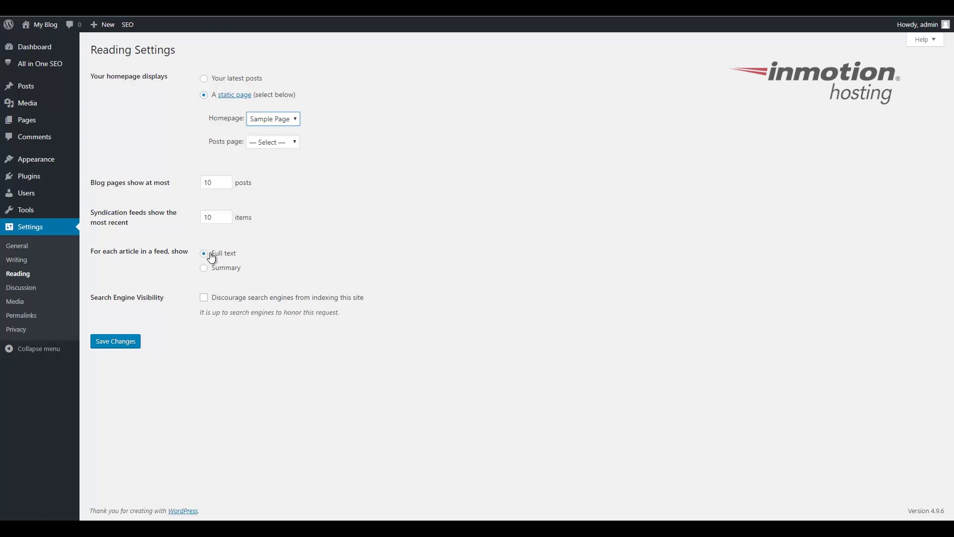
left_click(118, 342)
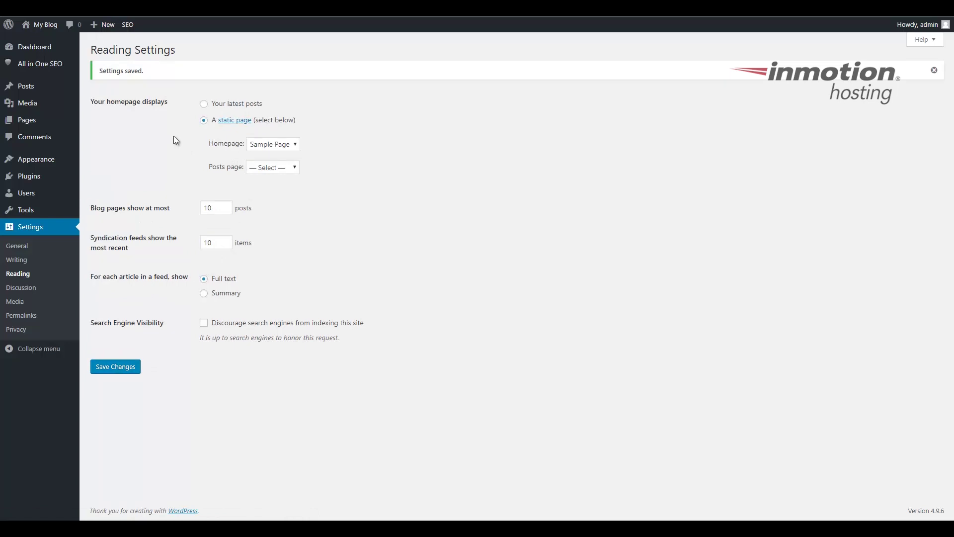
Enable Use Static Front Page Instead in All in One SEO and save the options
left_click(41, 69)
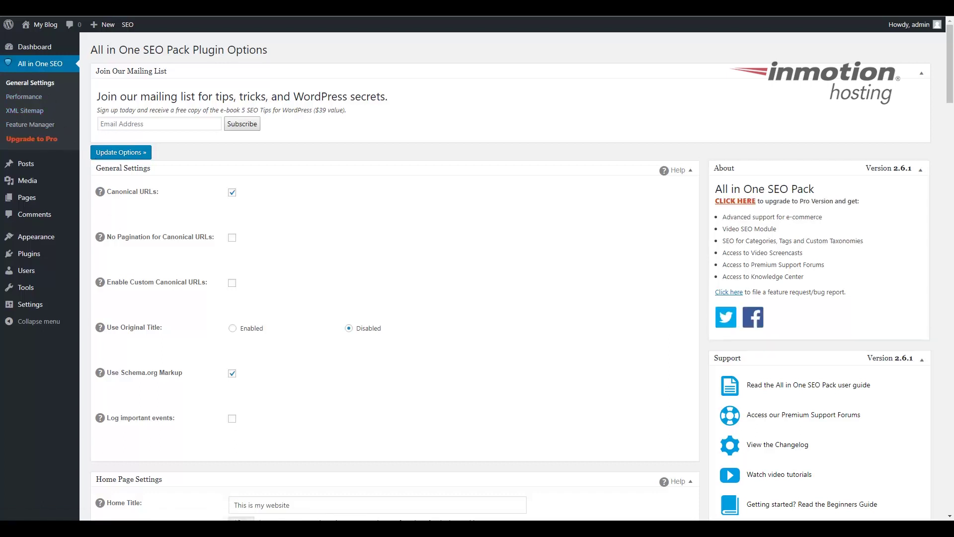
scroll(201, 297, "down", 3)
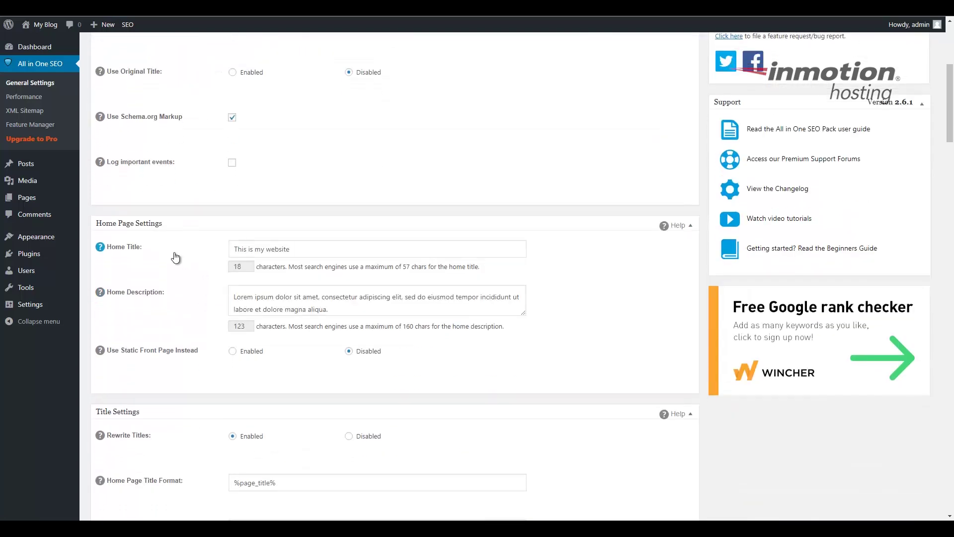
scroll(181, 227, "down", 3)
scroll(181, 230, "up", 1)
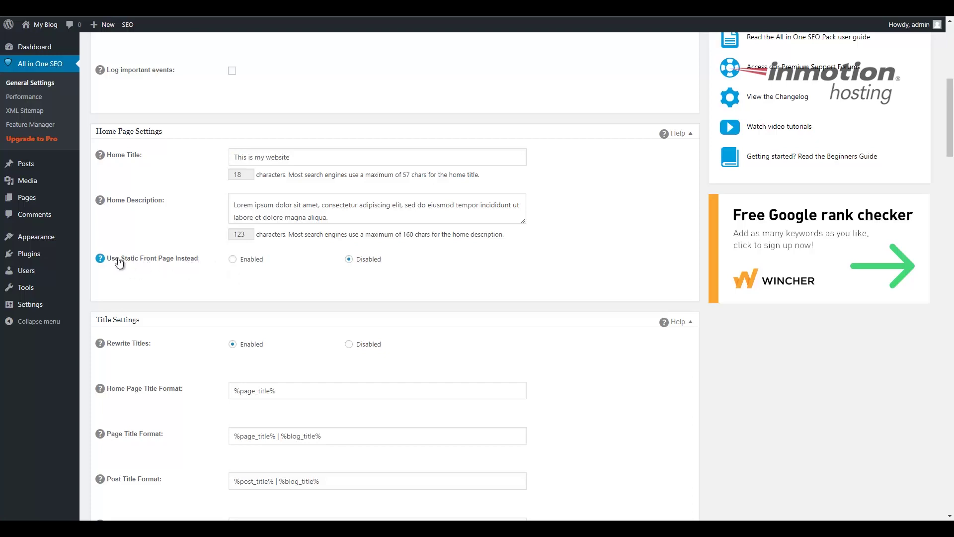
left_click(232, 260)
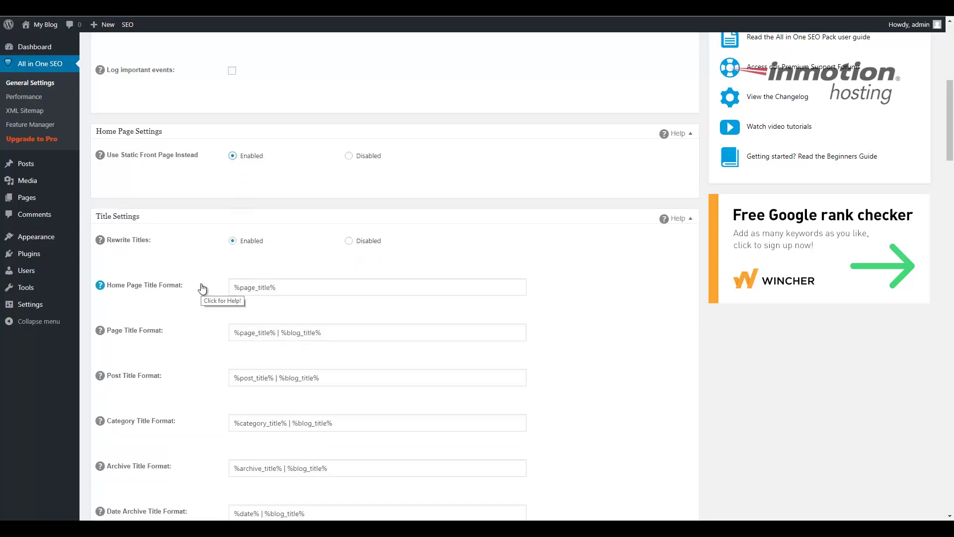
scroll(202, 288, "down", 4)
scroll(200, 288, "down", 5)
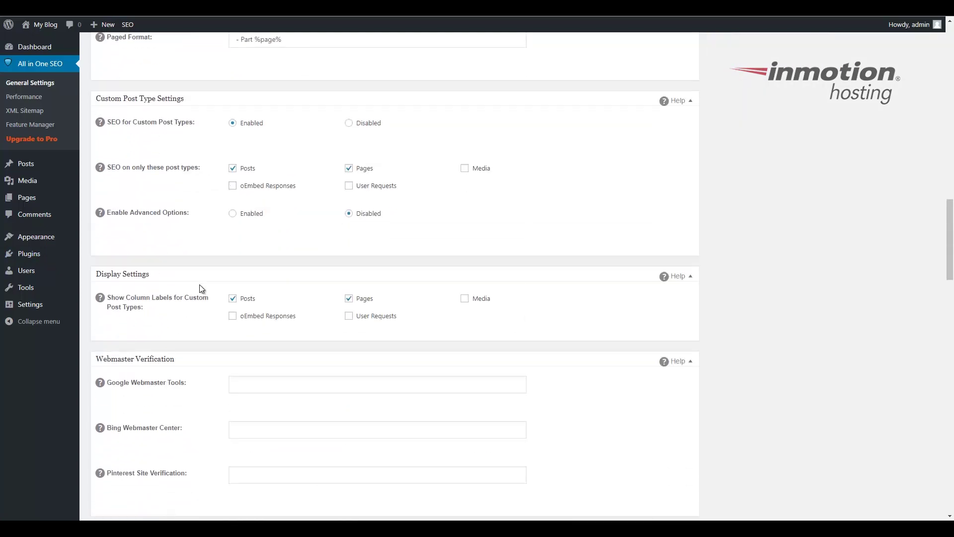
scroll(201, 288, "down", 4)
scroll(153, 316, "down", 10)
scroll(151, 332, "down", 8)
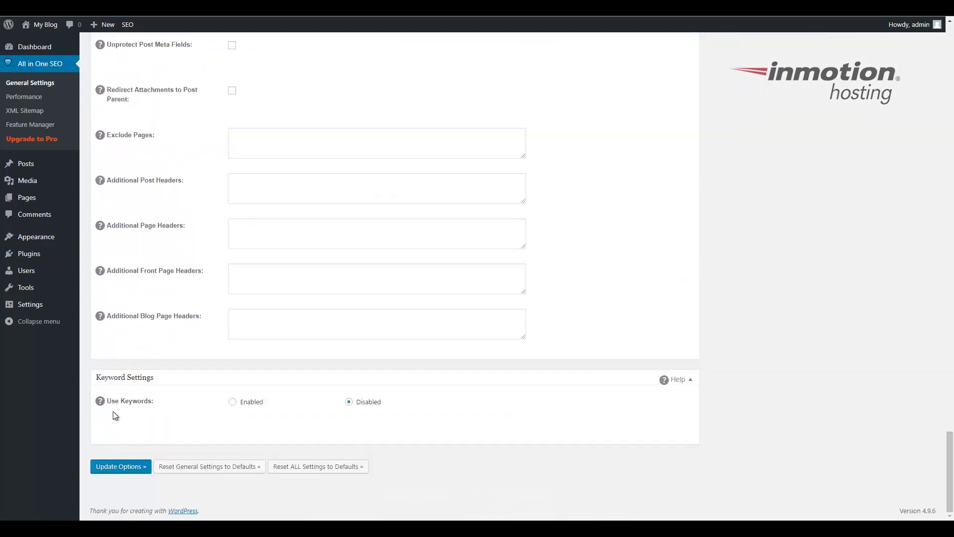
left_click(129, 474)
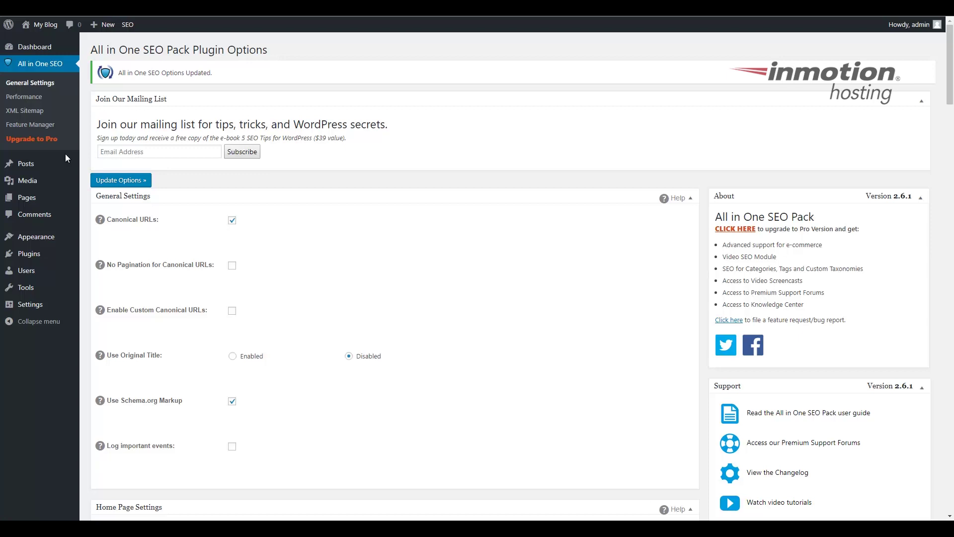
Open Sample Page for editing from All Pages and focus its SEO Title field
left_click(29, 202)
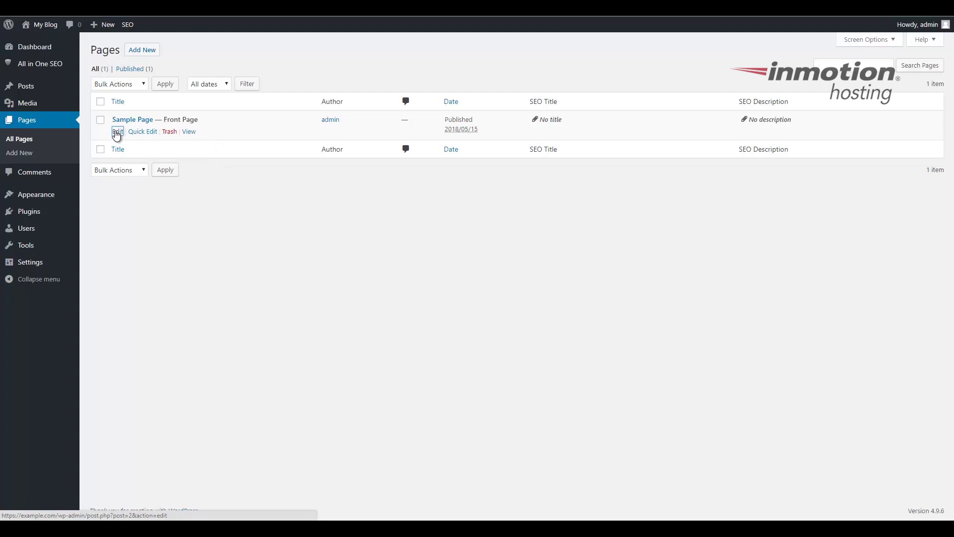
left_click(116, 132)
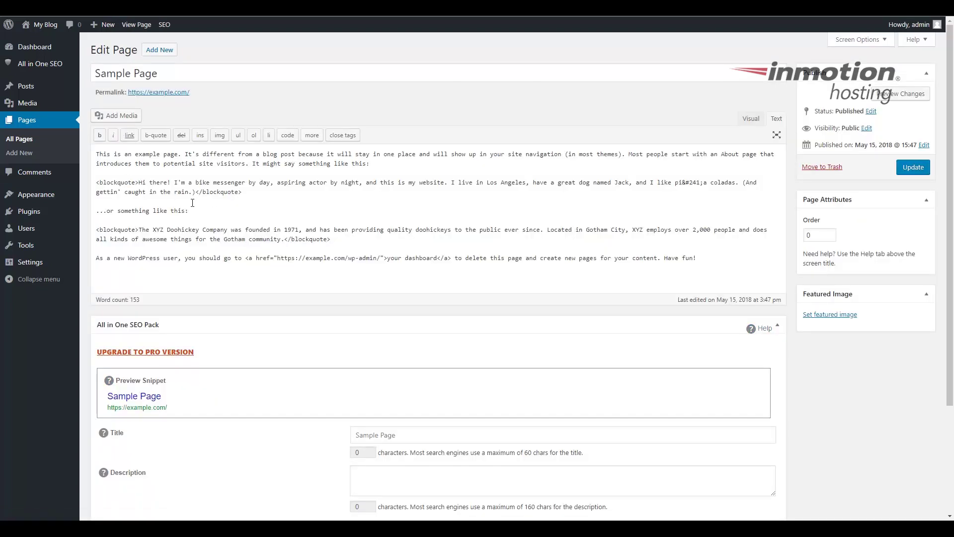
scroll(184, 188, "down", 2)
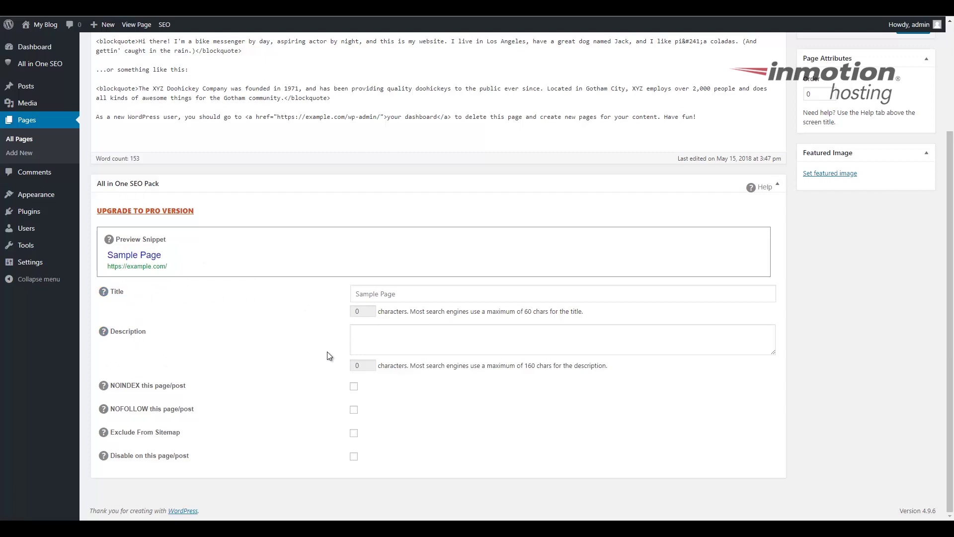
left_click(409, 294)
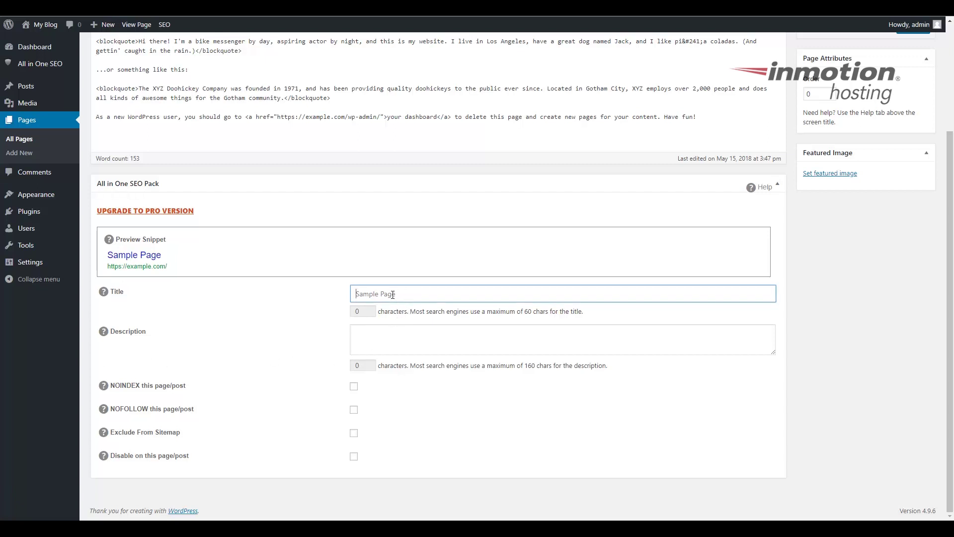
type("Sample")
type(" Page")
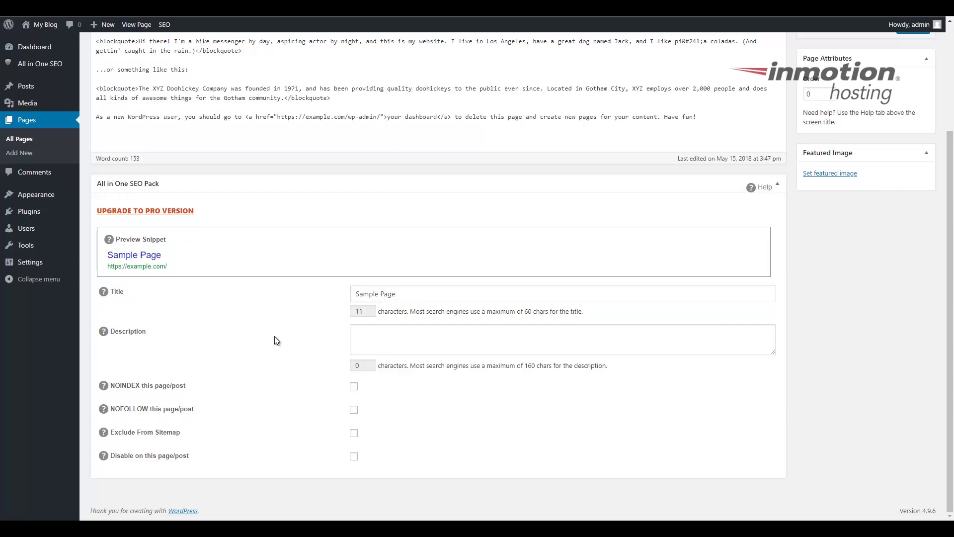
Enter 'Sample Page' as the SEO title and paste the 445-character Lorem ipsum description
left_click(393, 340)
type("Lorem ipsum dolor sit amet, consectetur adipiscing elit, sed do eiusmod tempor incididunt ut labore et dolore magna aliqua. Ut enim ad minim veniam, quis nostrud exercitation ullamco laboris nisi ut aliquip ex ea commodo consequat. Duis aute irure dolor in reprehenderit in voluptate velit esse cillum dolore eu fugiat nulla pariatur. Excepteur sint occaecat cupidatat non proident, sunt in culpa qui officia deserunt mollit anim id est laborum.")
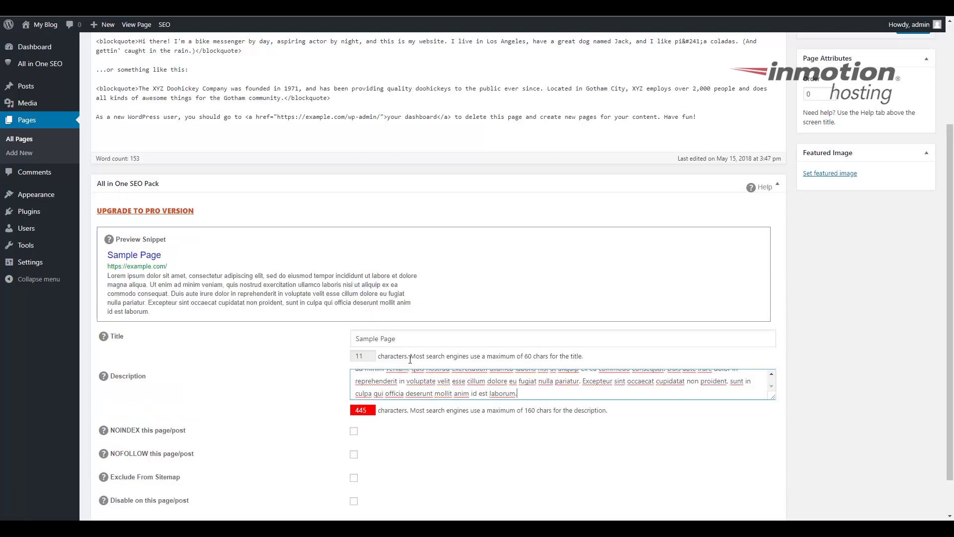
left_click_drag(366, 413, 352, 410)
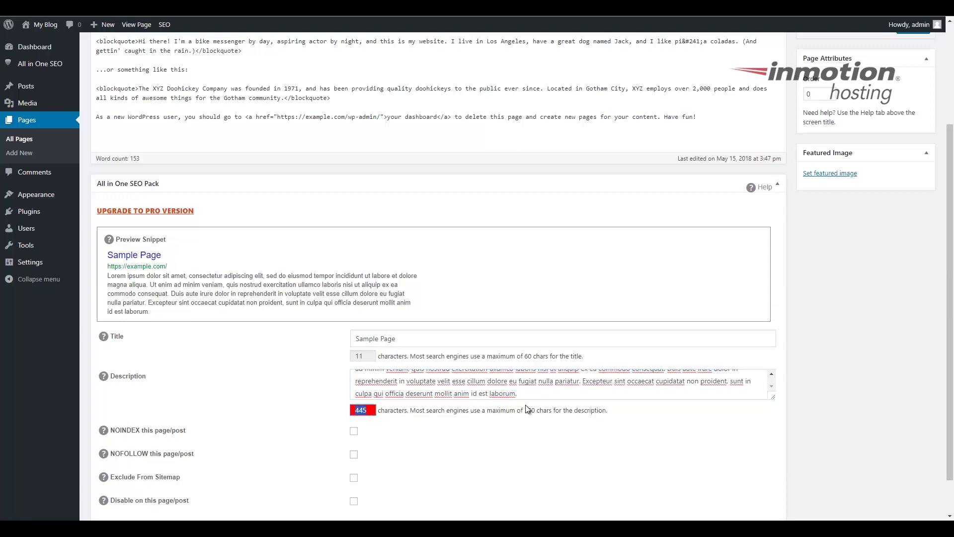
scroll(589, 388, "up", 2)
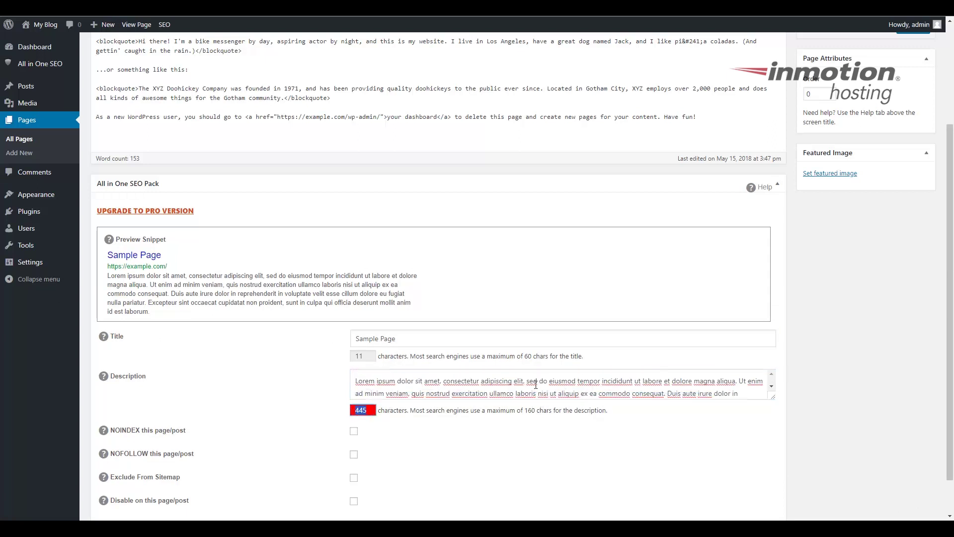
scroll(589, 391, "down", 2)
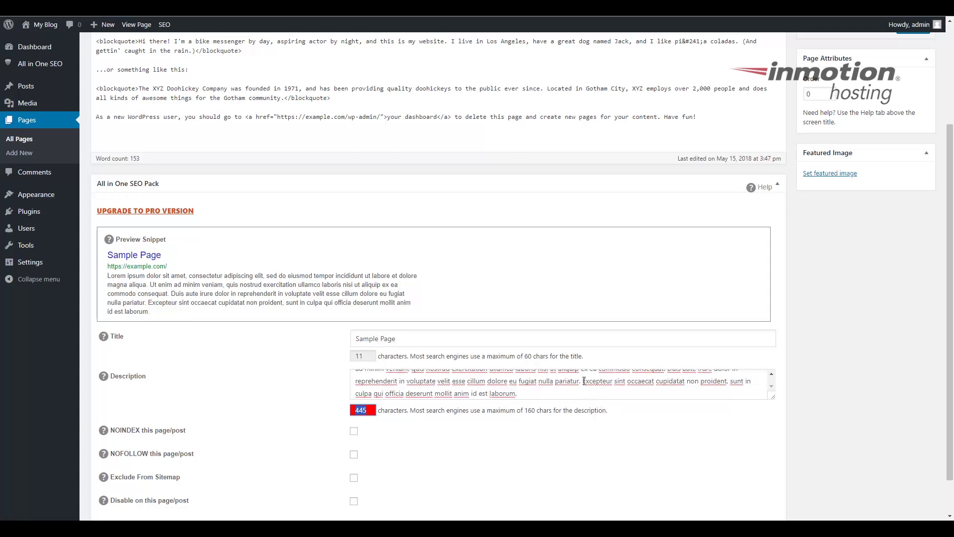
Delete the sentences after 'magna aliqua' to trim the description to 124 characters
left_click_drag(583, 381, 635, 420)
key("BackSpace")
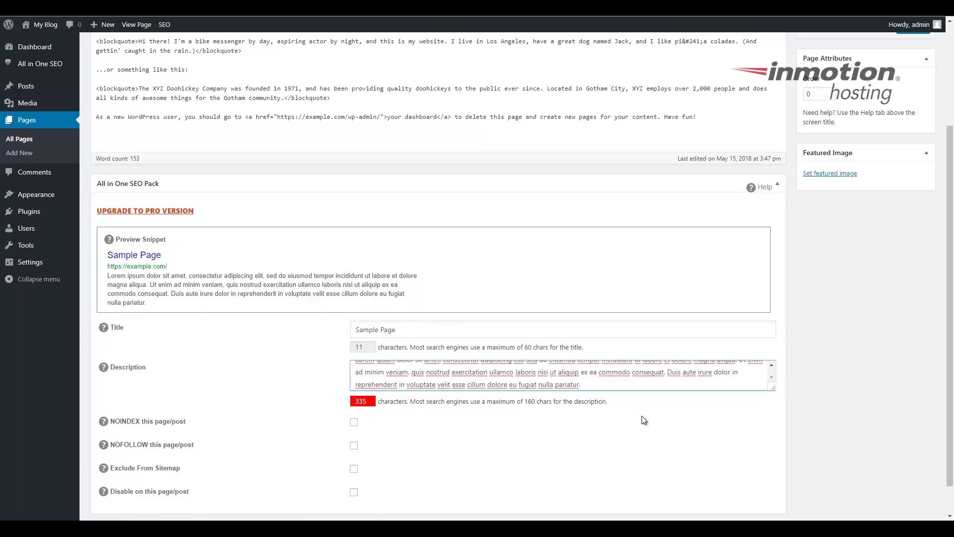
scroll(619, 380, "up", 2)
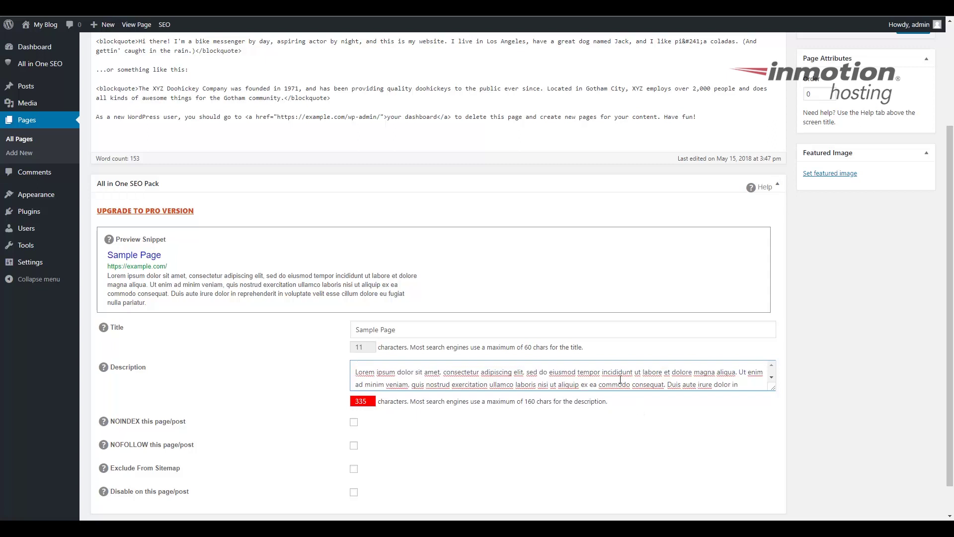
scroll(615, 384, "up", 1)
scroll(570, 427, "down", 1)
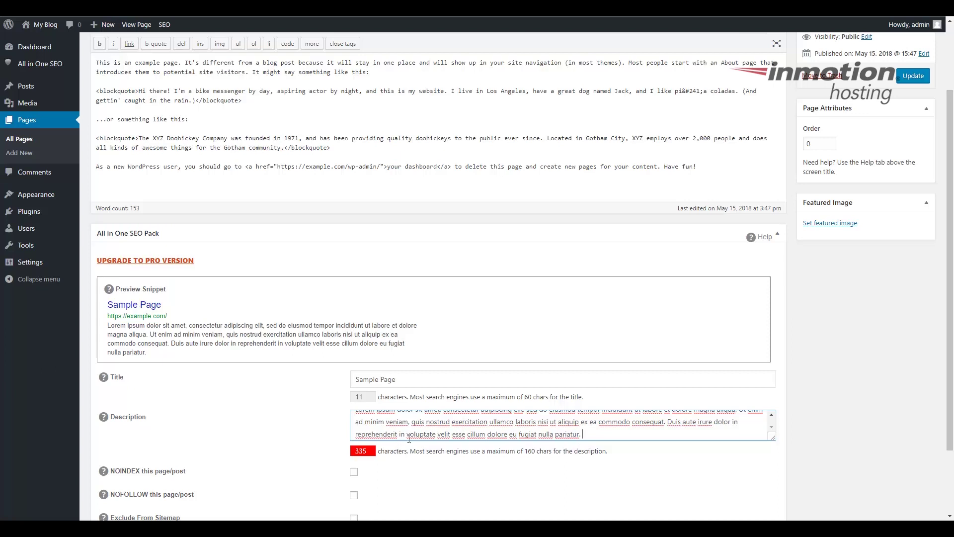
left_click_drag(460, 432, 760, 451)
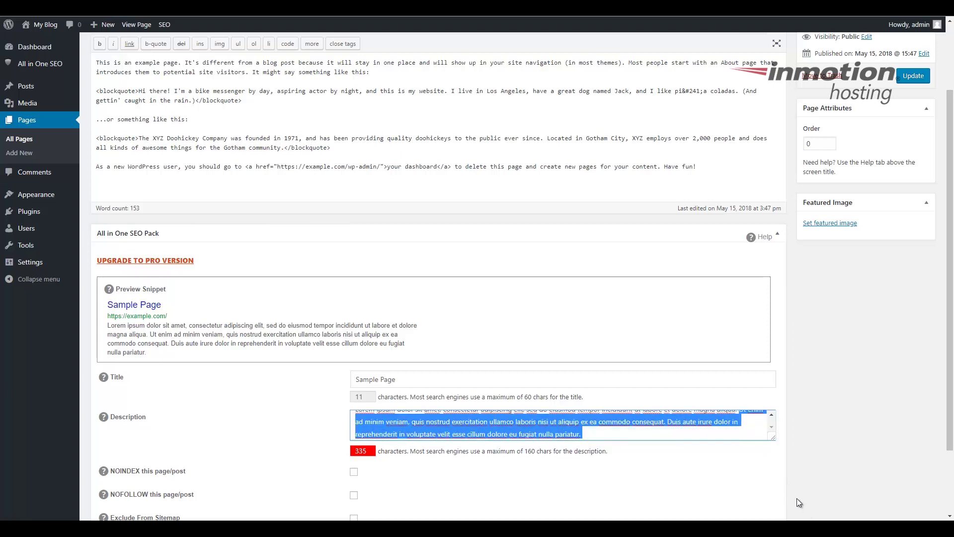
key("BackSpace")
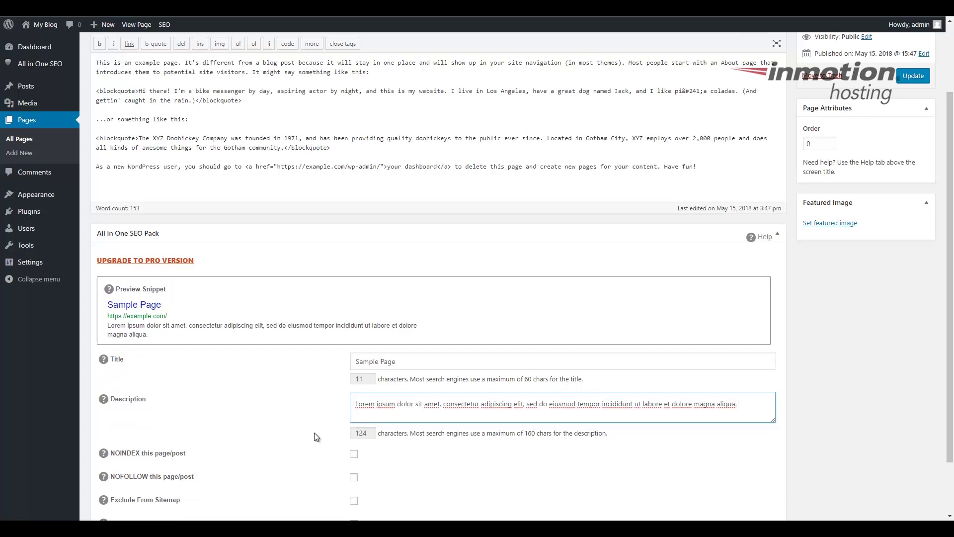
left_click(364, 404)
scroll(373, 361, "down", 1)
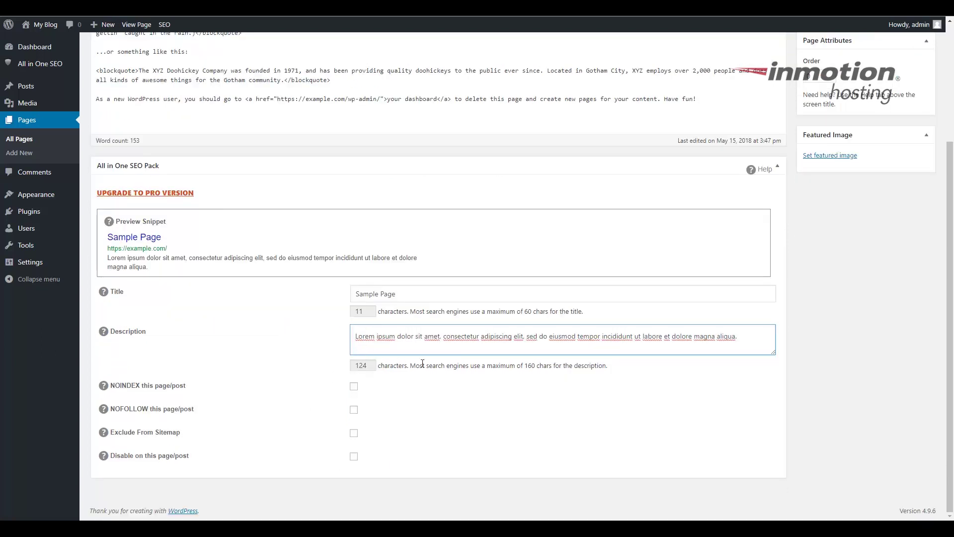
scroll(597, 388, "up", 2)
scroll(715, 317, "up", 1)
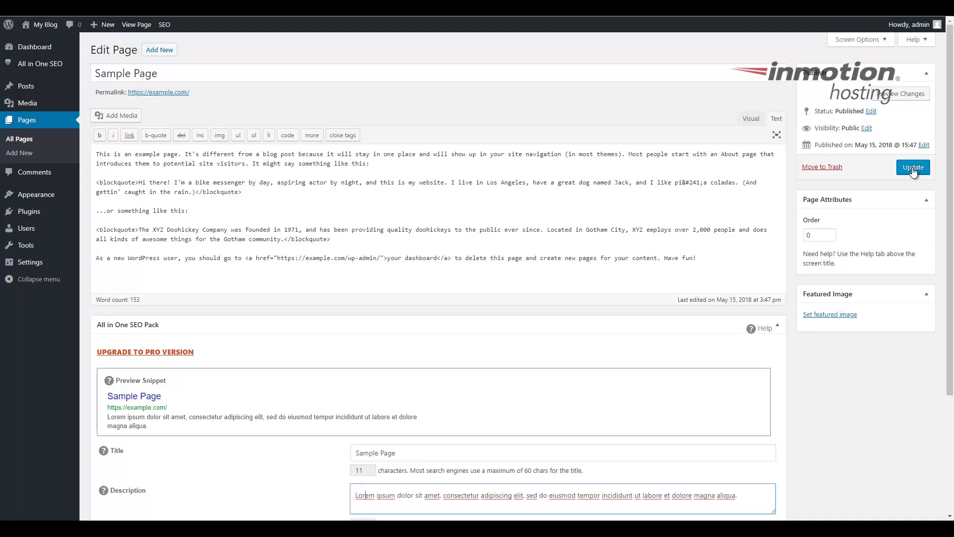
Update Sample Page to save the SEO title and description edits
left_click(914, 171)
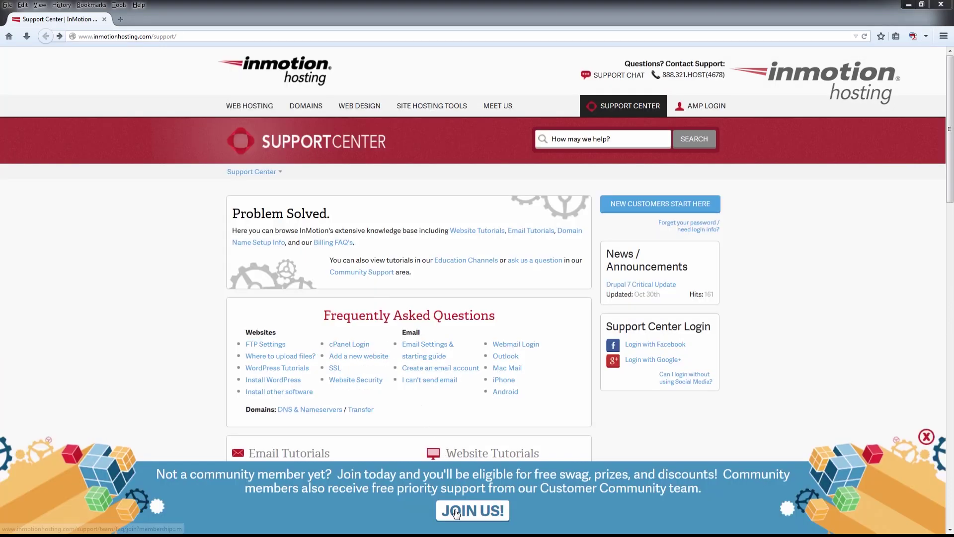
Go to InMotion Hosting's Join the Community page from the WordPress tutorials
left_click(456, 514)
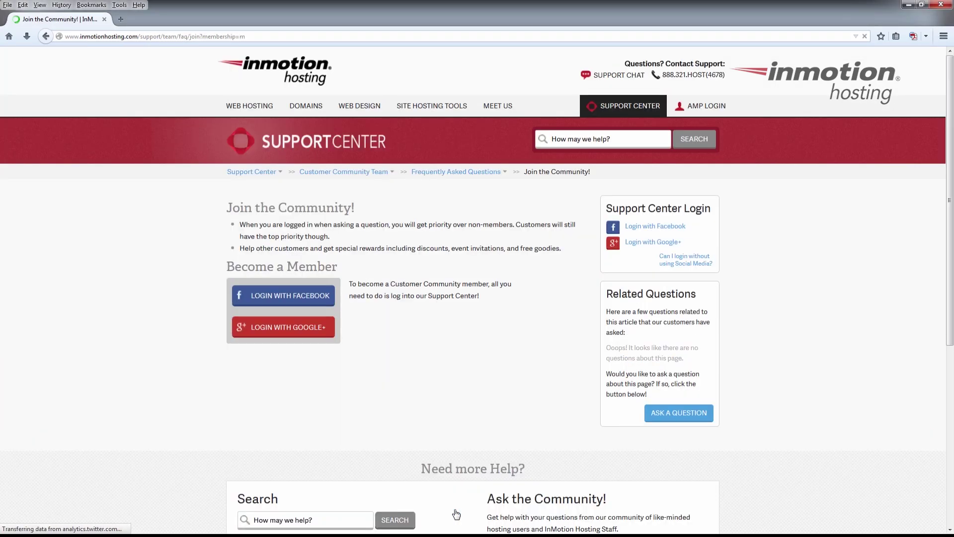